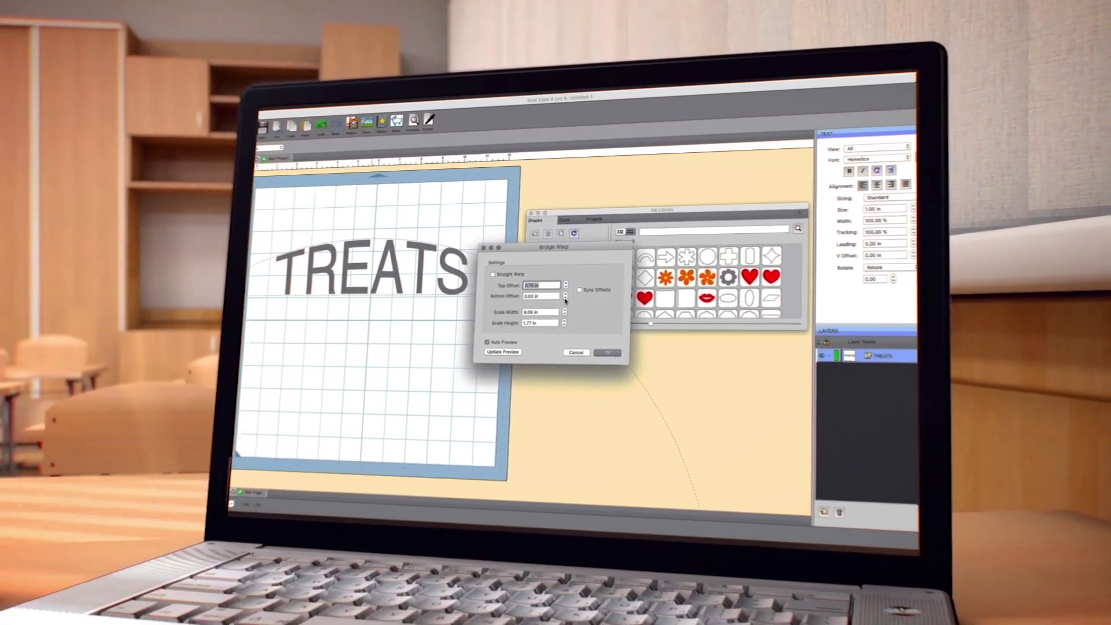
Step: Select the imported panels_redpattern.svg design (6.000 × 10.040 in) on the cutting mat
left_click(565, 287)
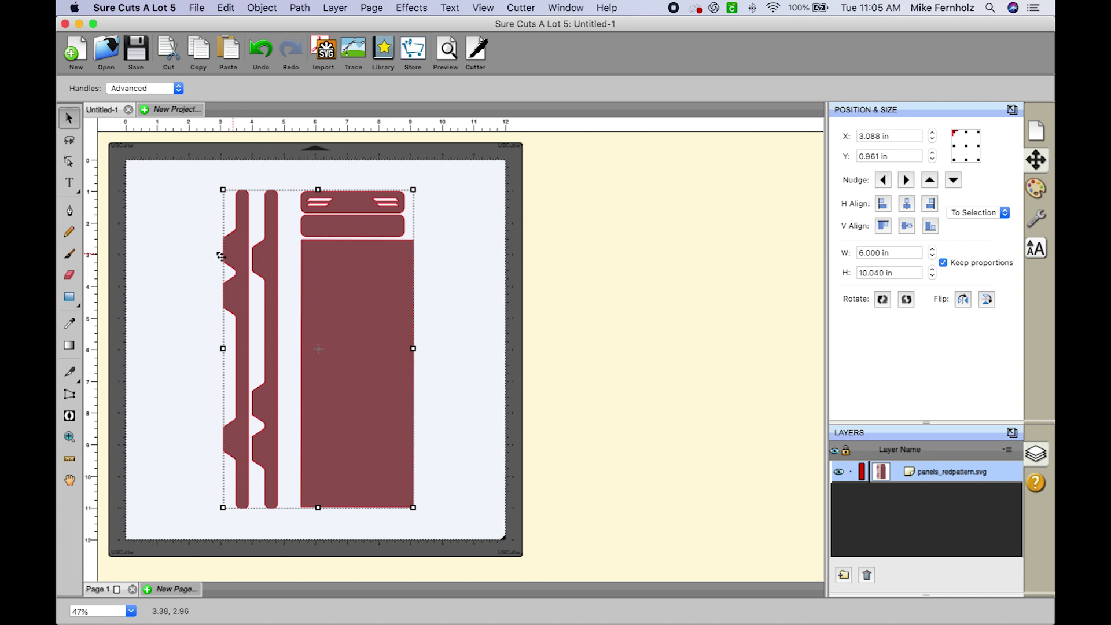
Step: Use the Crop tool to keep only the two narrow notched red trim strips on the left
left_click(71, 378)
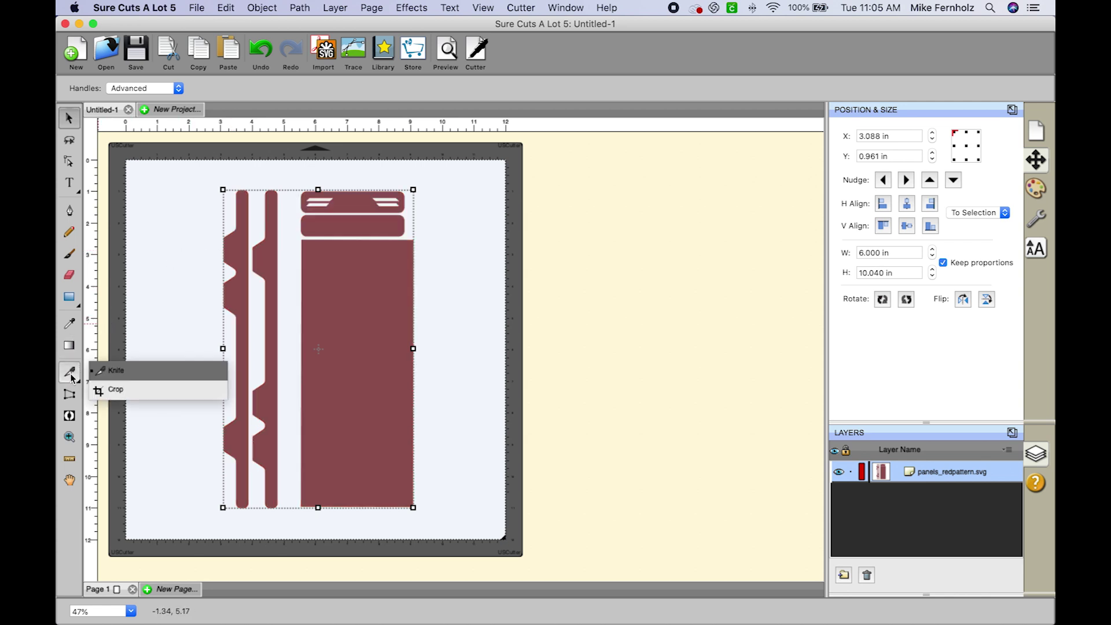
left_click(116, 391)
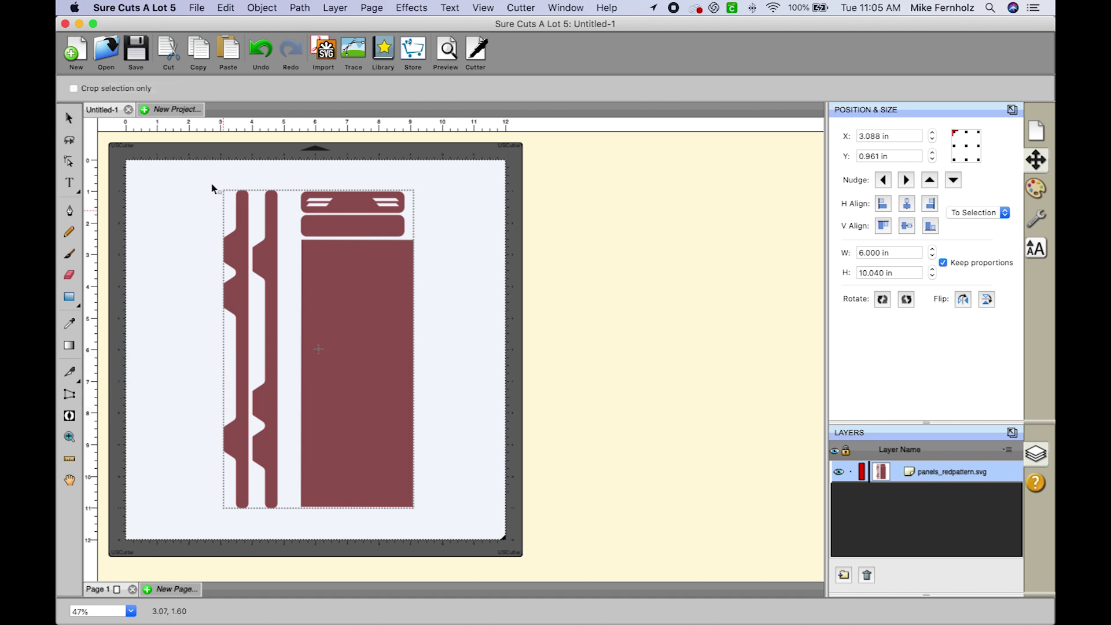
left_click_drag(187, 172, 291, 533)
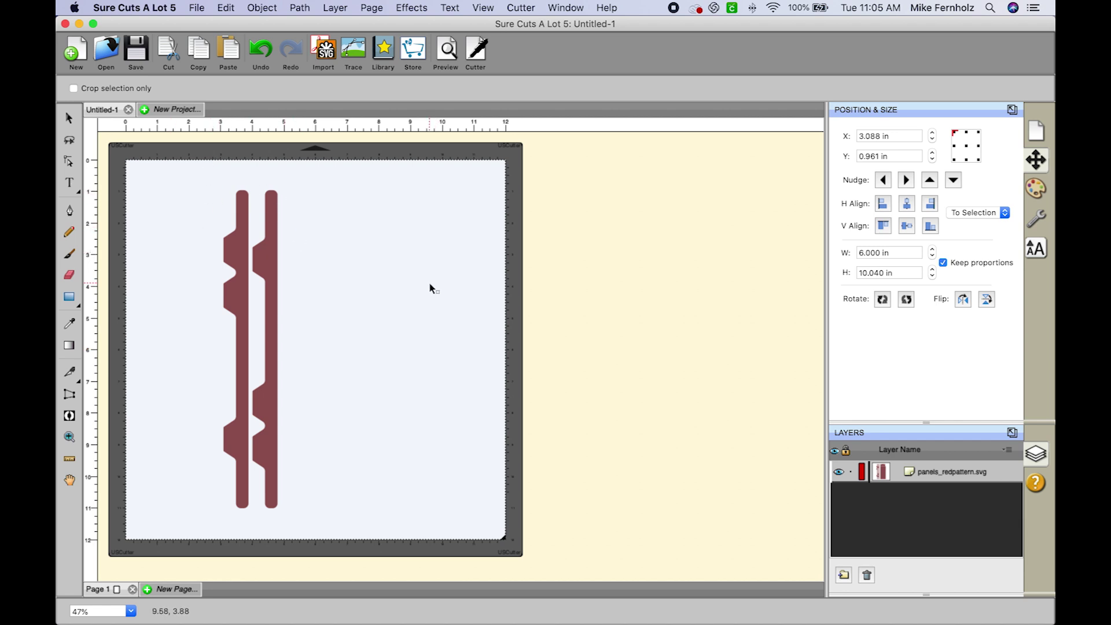
left_click(198, 8)
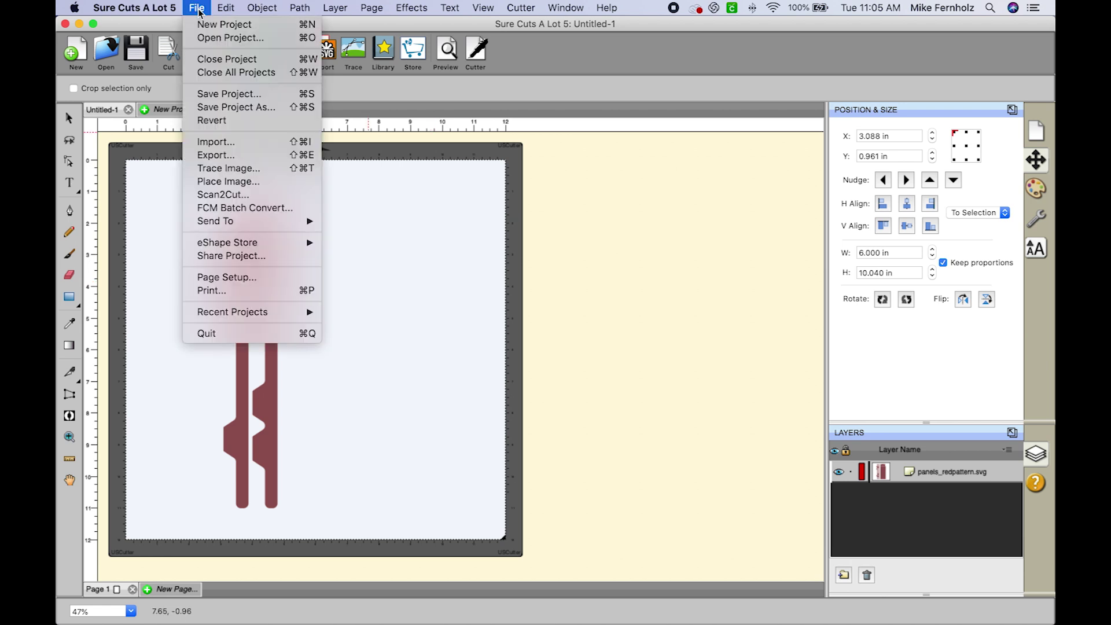
Step: Export the cropped strips to the Desktop as SVG (*.svg) named 'Walts RV 2'
left_click(201, 153)
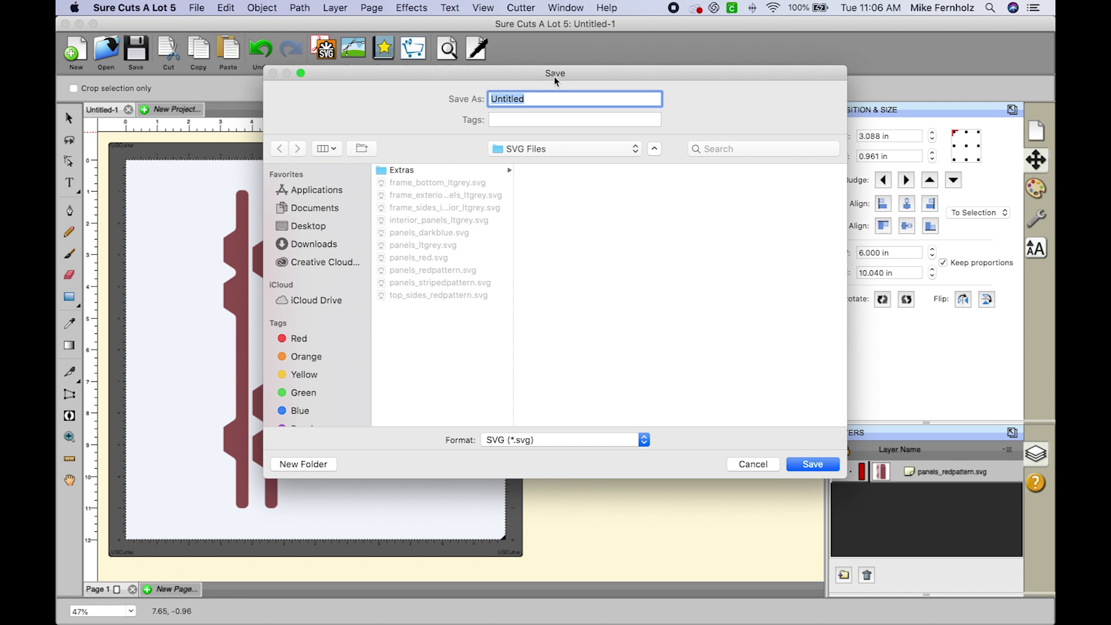
left_click_drag(554, 76, 501, 99)
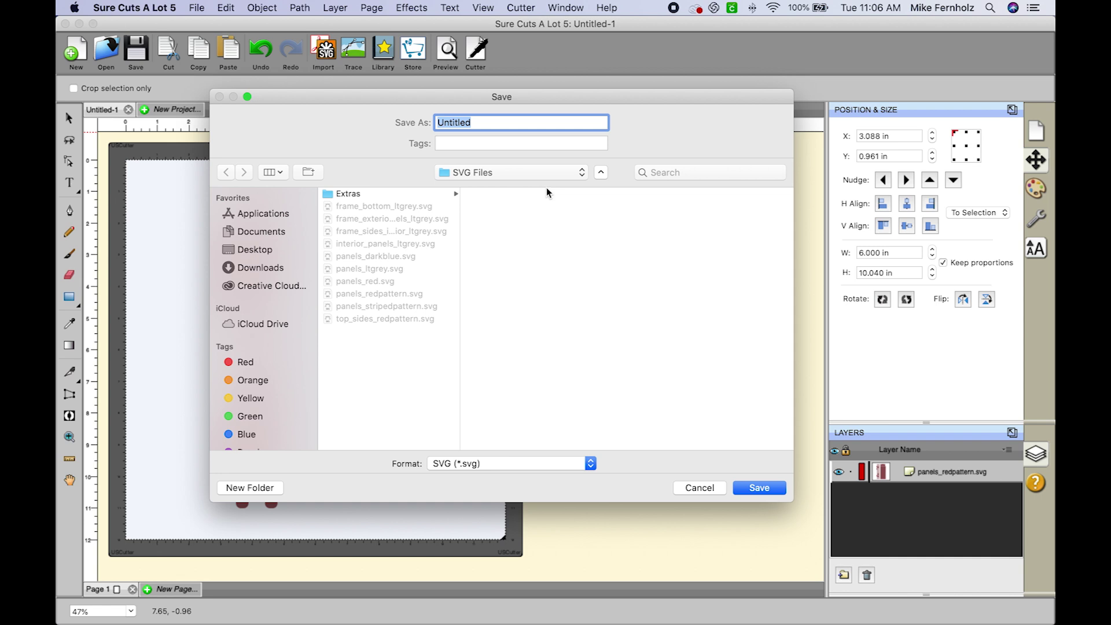
left_click(257, 252)
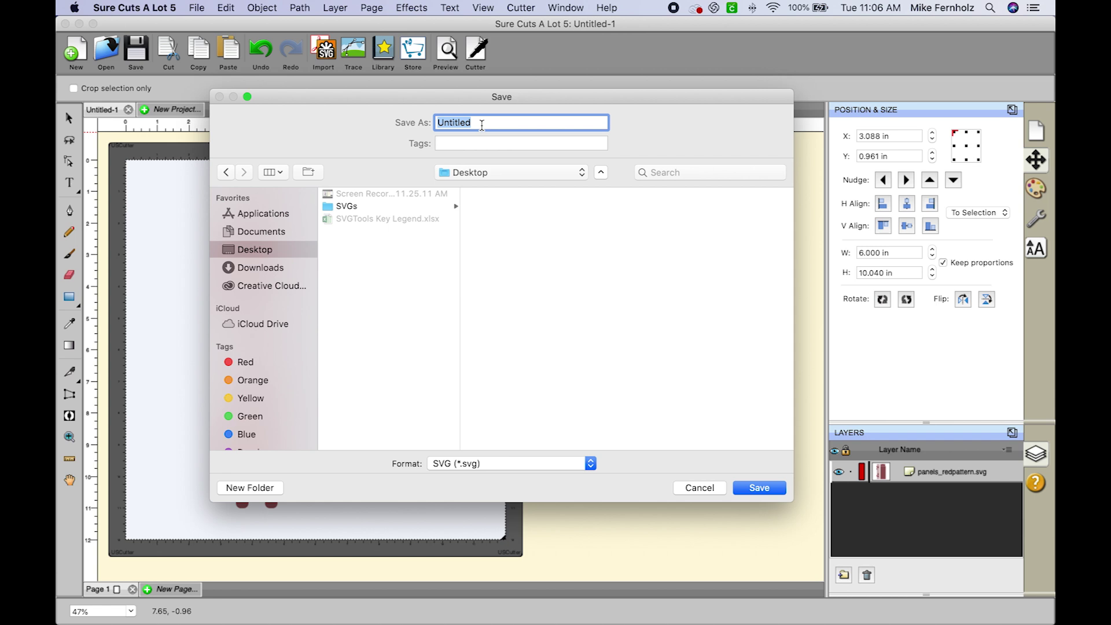
type("Walts RV 2")
left_click(591, 464)
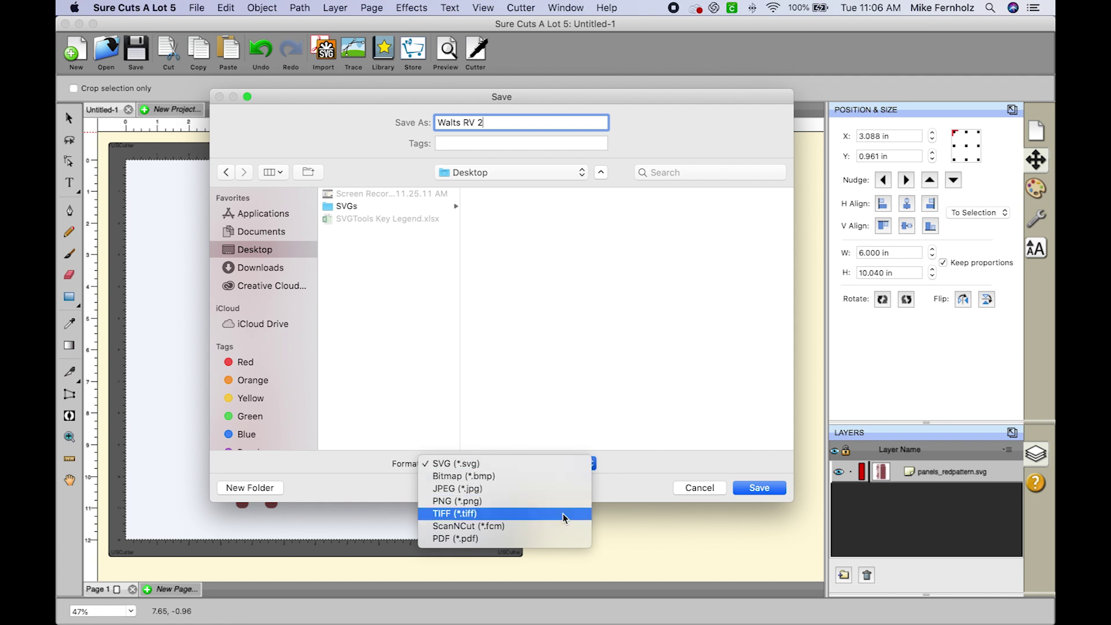
left_click(549, 464)
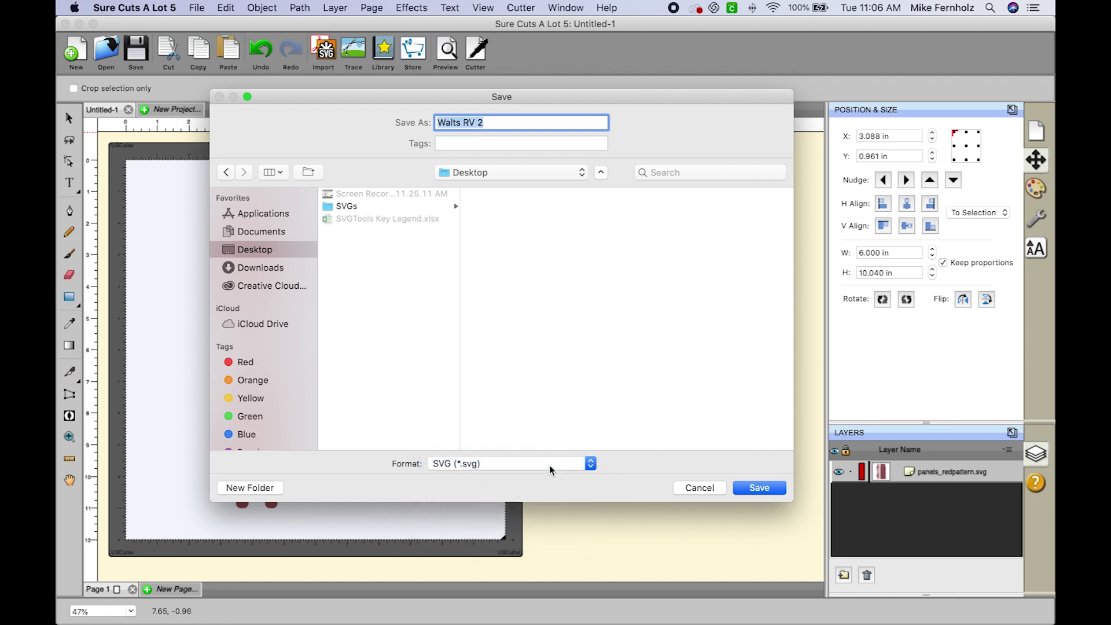
left_click(759, 489)
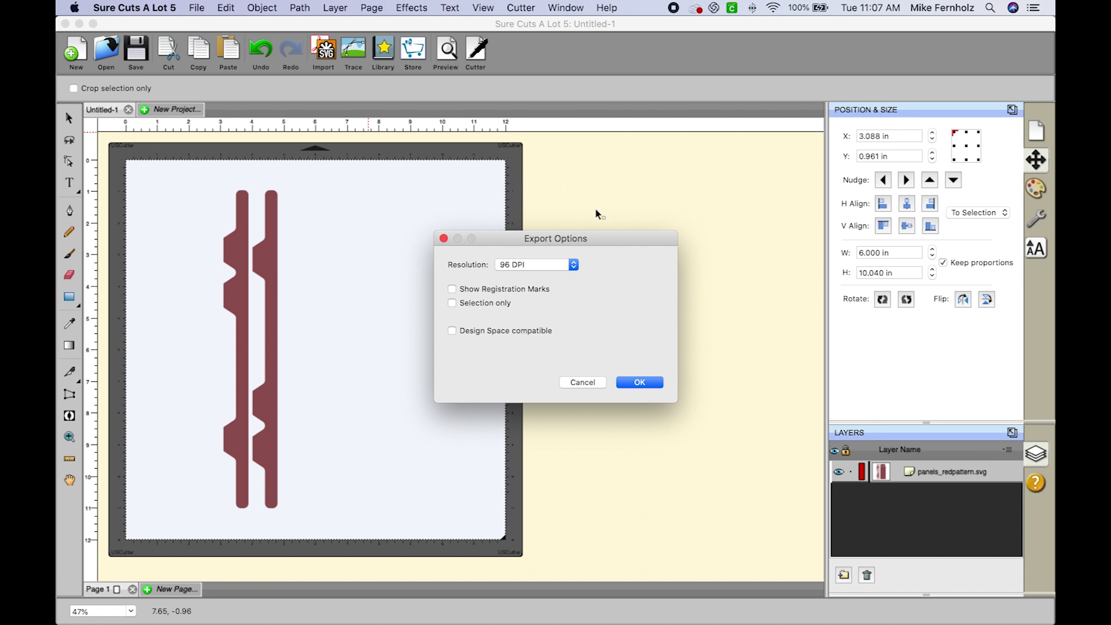
Step: Set the export resolution to 96 DPI and confirm the SVG export options
left_click(574, 265)
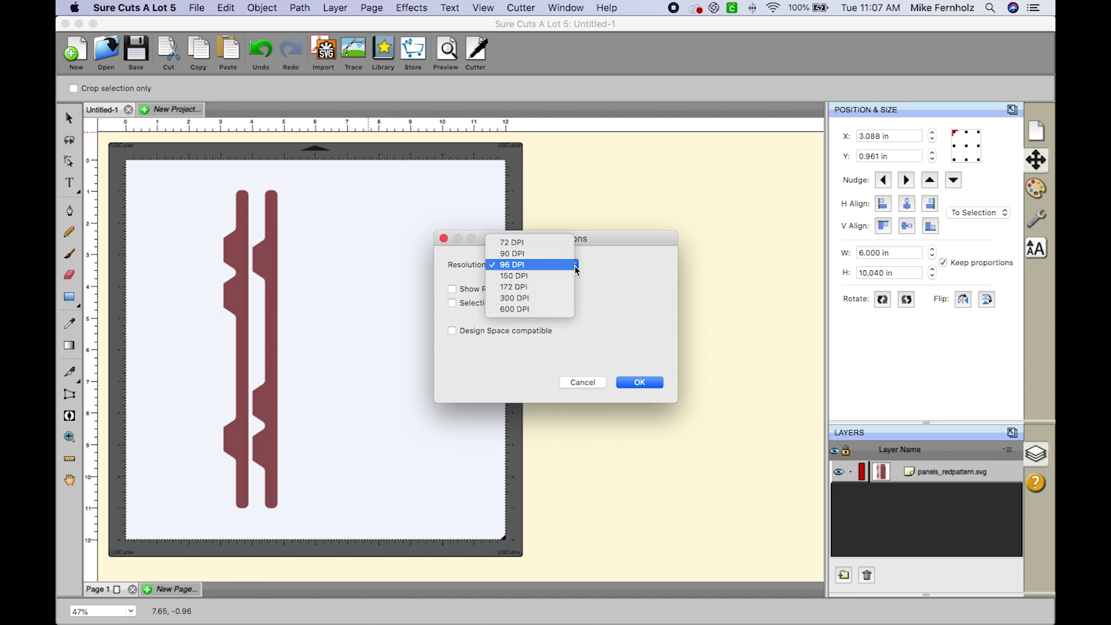
left_click(554, 311)
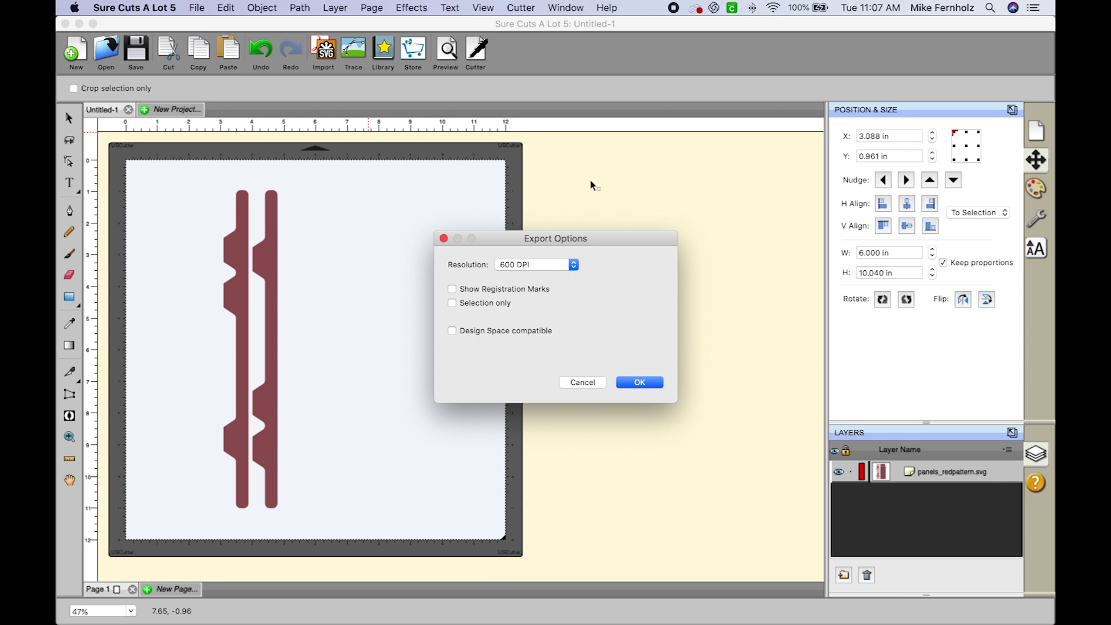
left_click(572, 264)
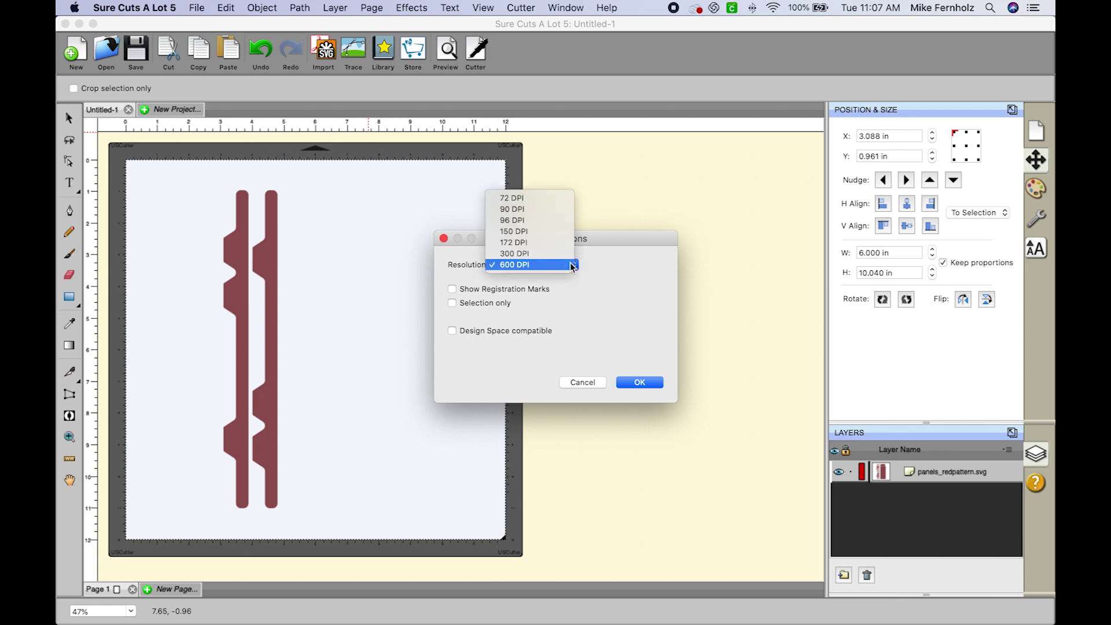
left_click(547, 223)
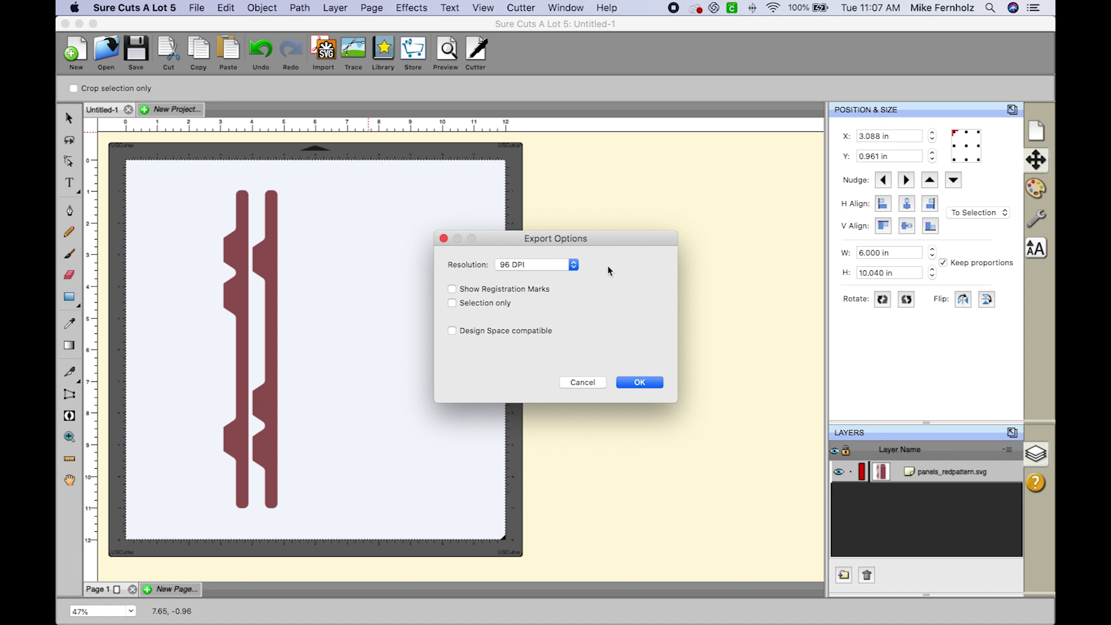
left_click_drag(605, 242, 611, 216)
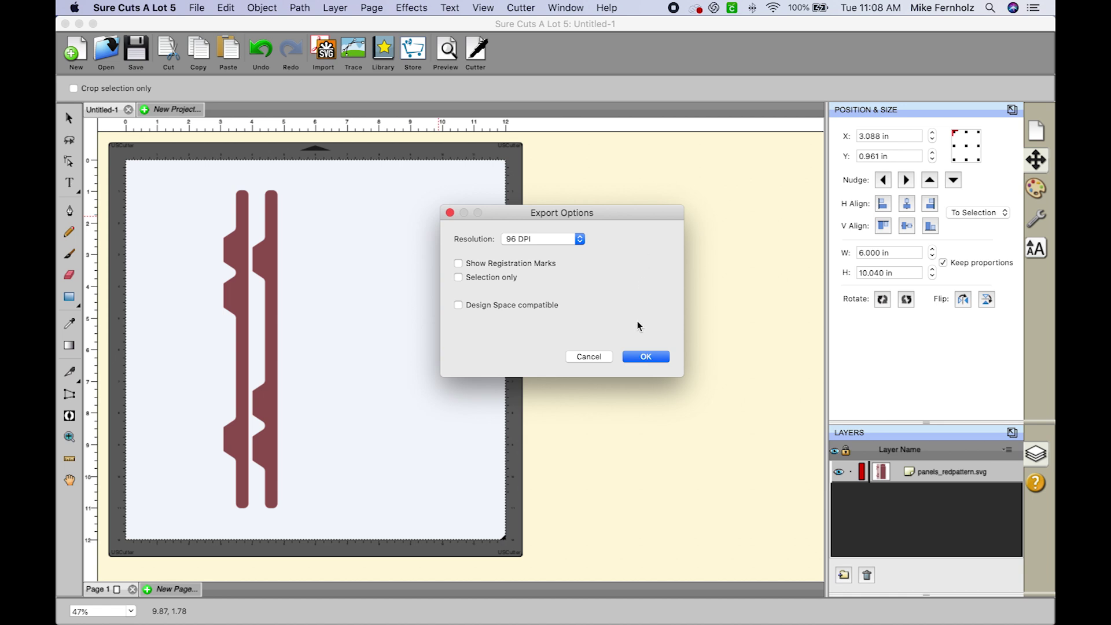
left_click(647, 356)
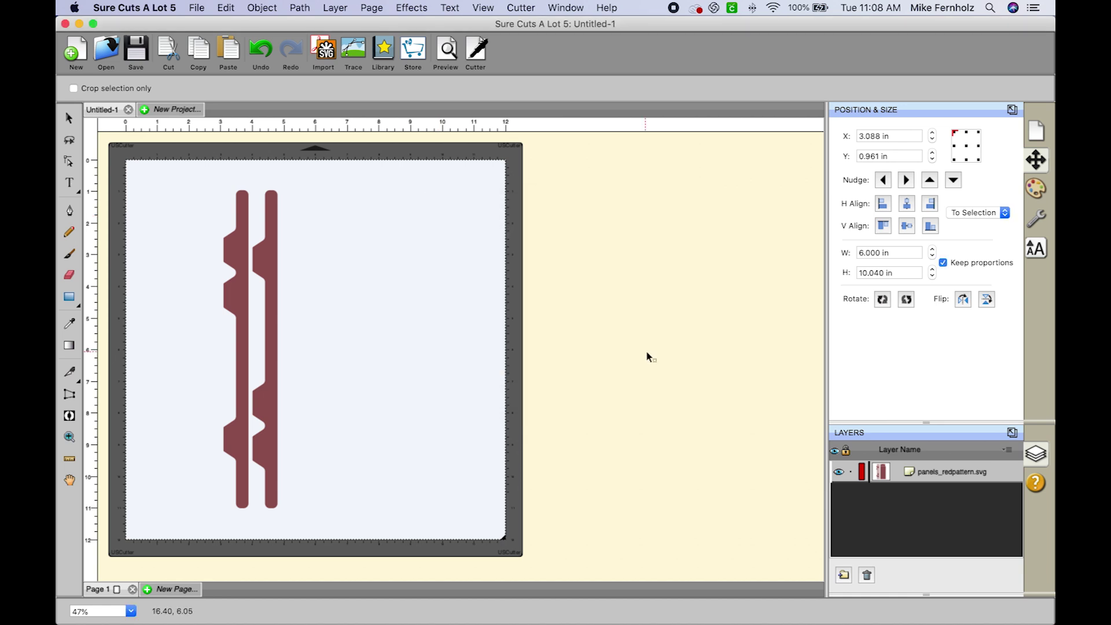
Step: Show the desktop to check Walts RV 2.svg, then return to Sure Cuts A Lot 5 via the Dock
key("F11")
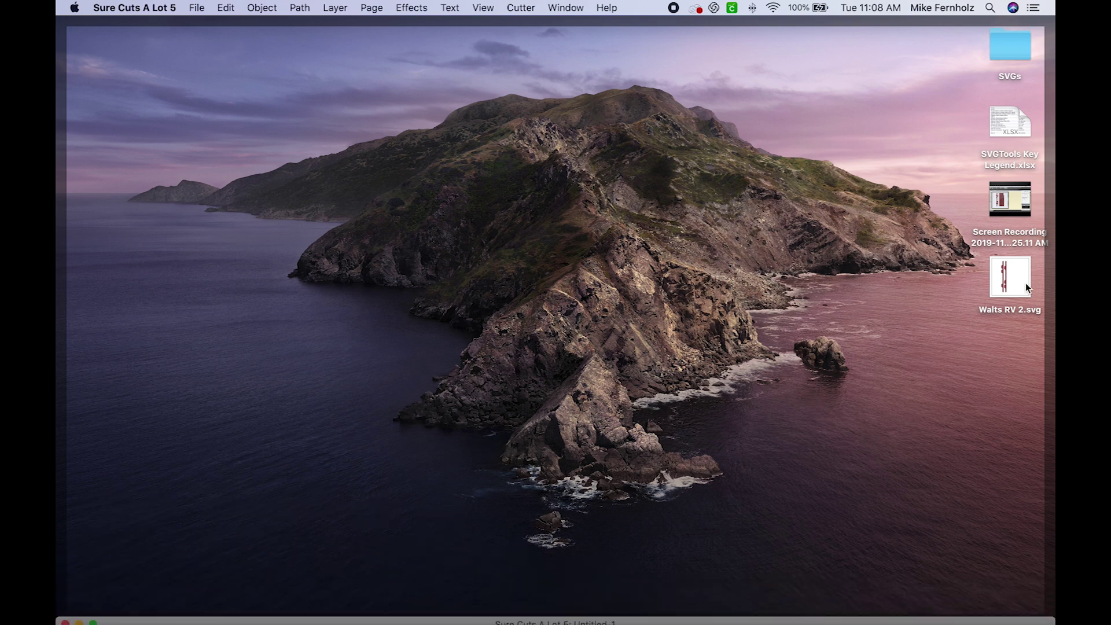
mouse_move(399, 608)
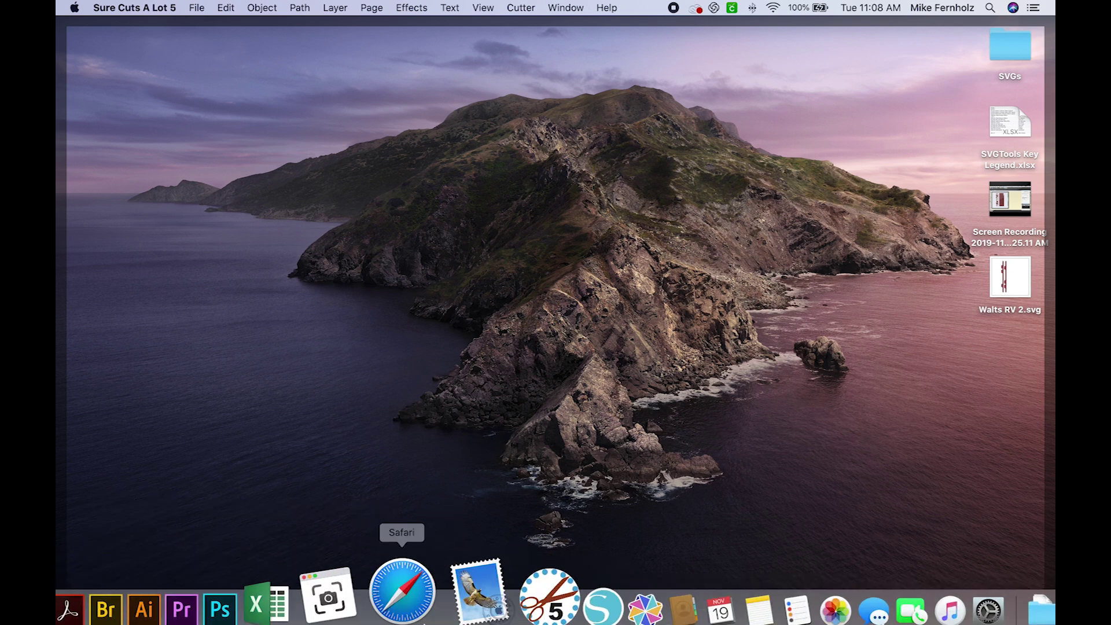
left_click(514, 540)
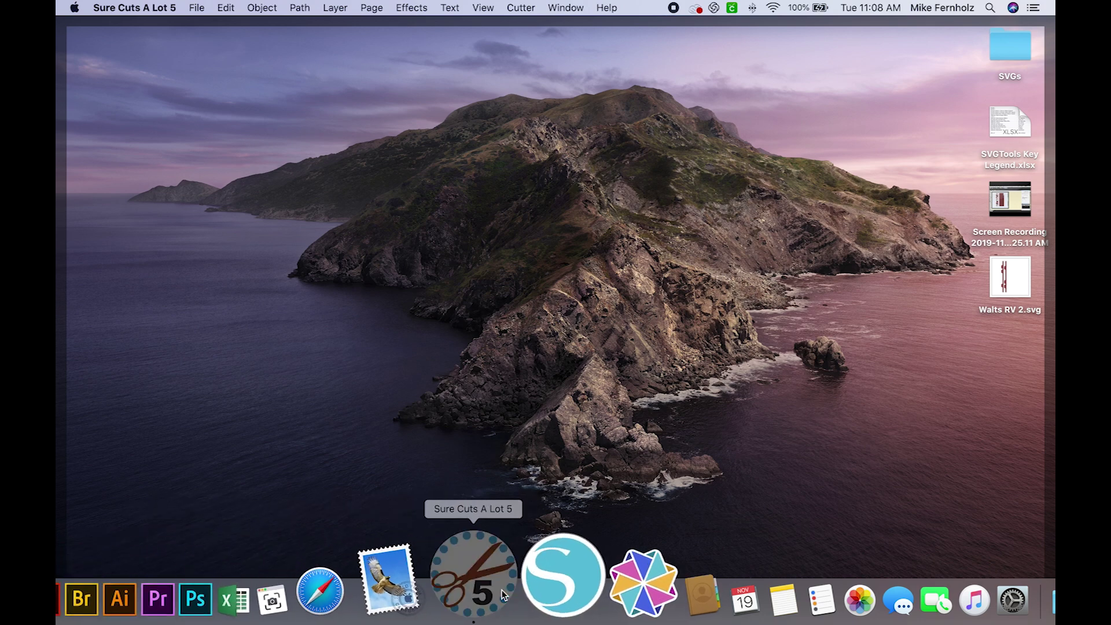
left_click(196, 8)
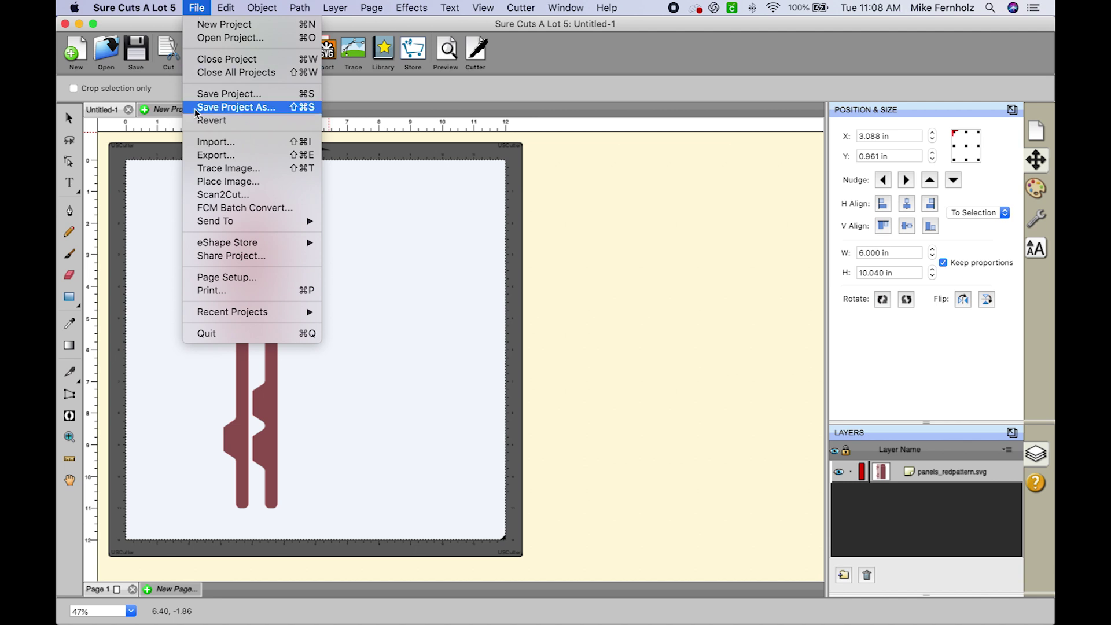
Step: Export the strips as 'Walts DS' with the Design Space compatible option enabled
left_click(202, 153)
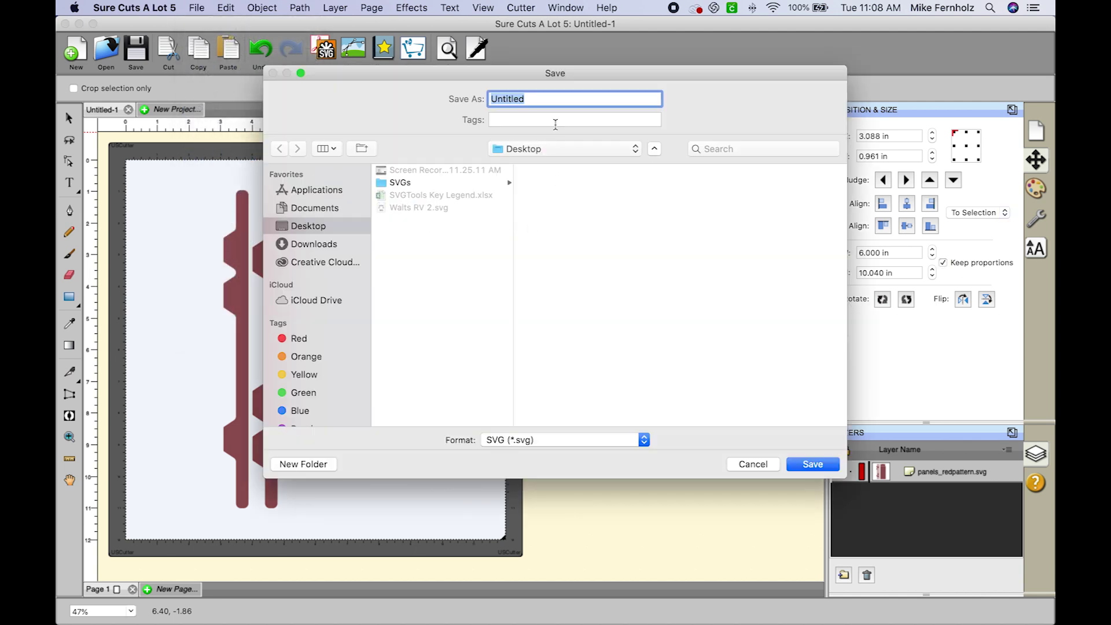
type("Walts DS")
left_click(821, 465)
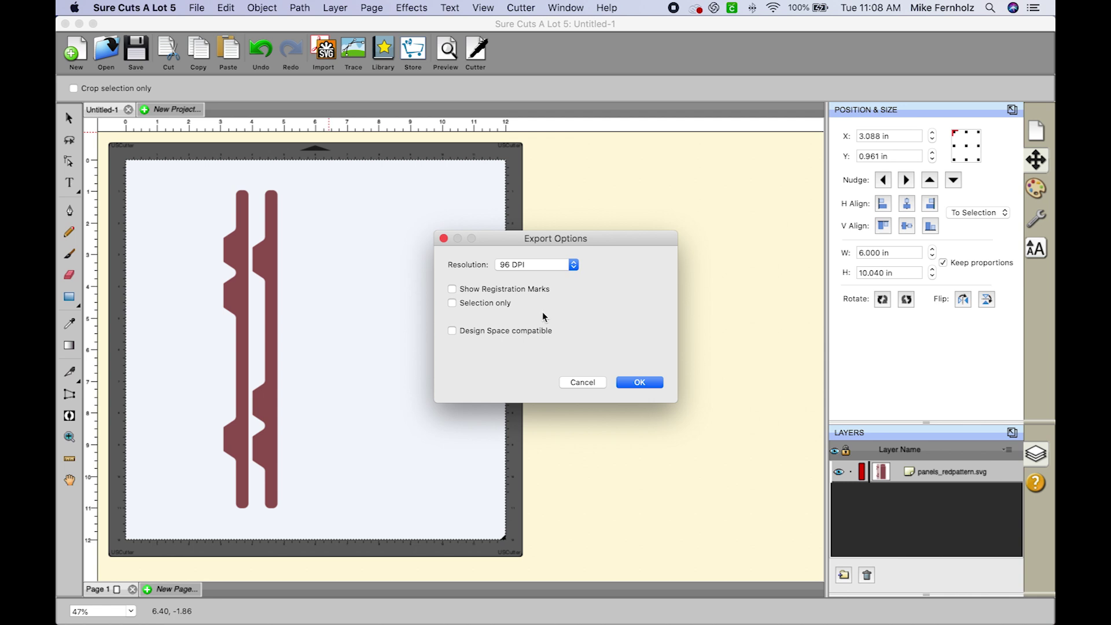
left_click(451, 331)
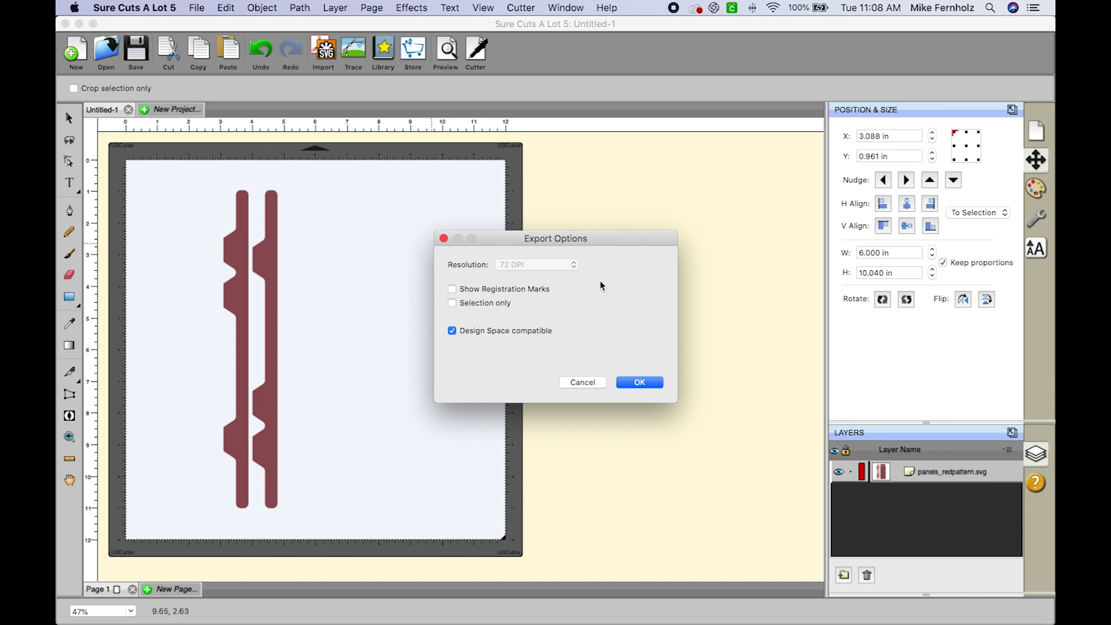
left_click(645, 380)
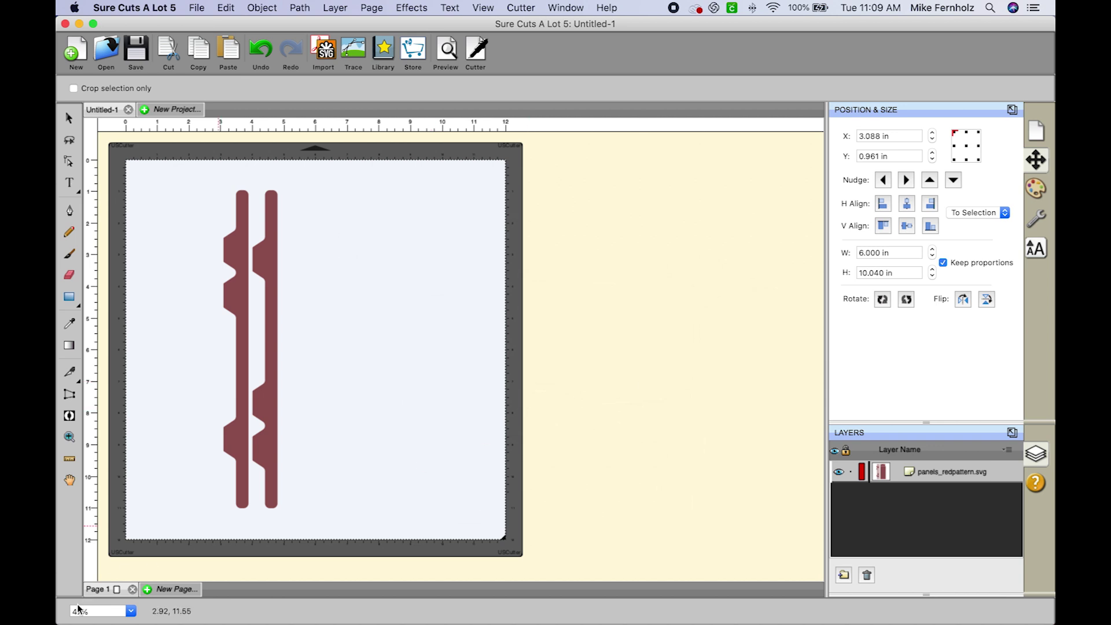
mouse_move(150, 619)
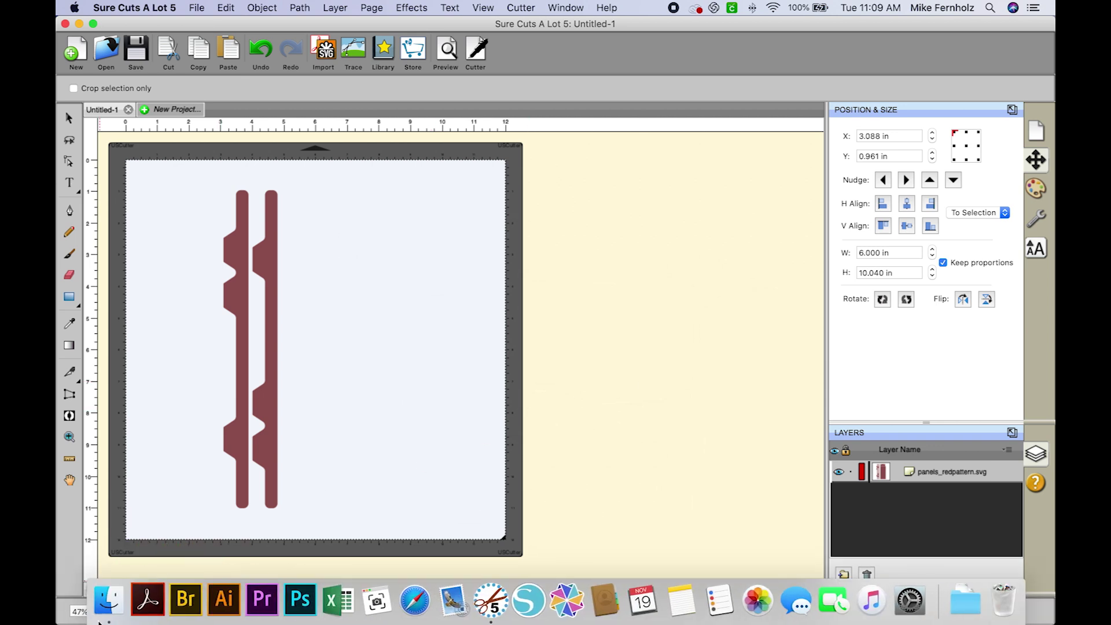
key("F11")
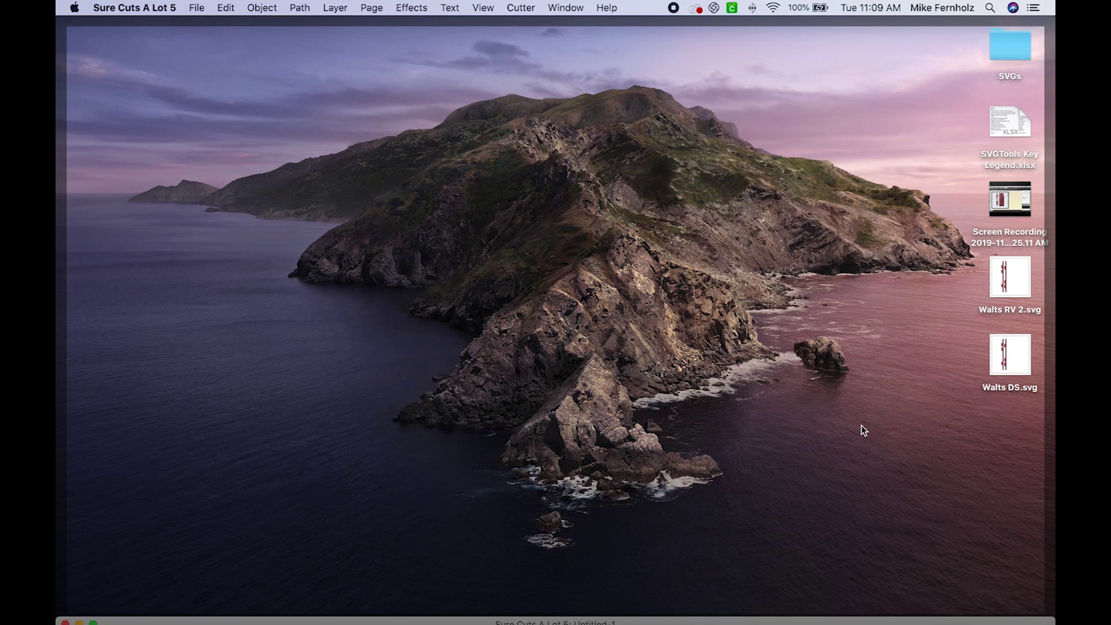
key("F11")
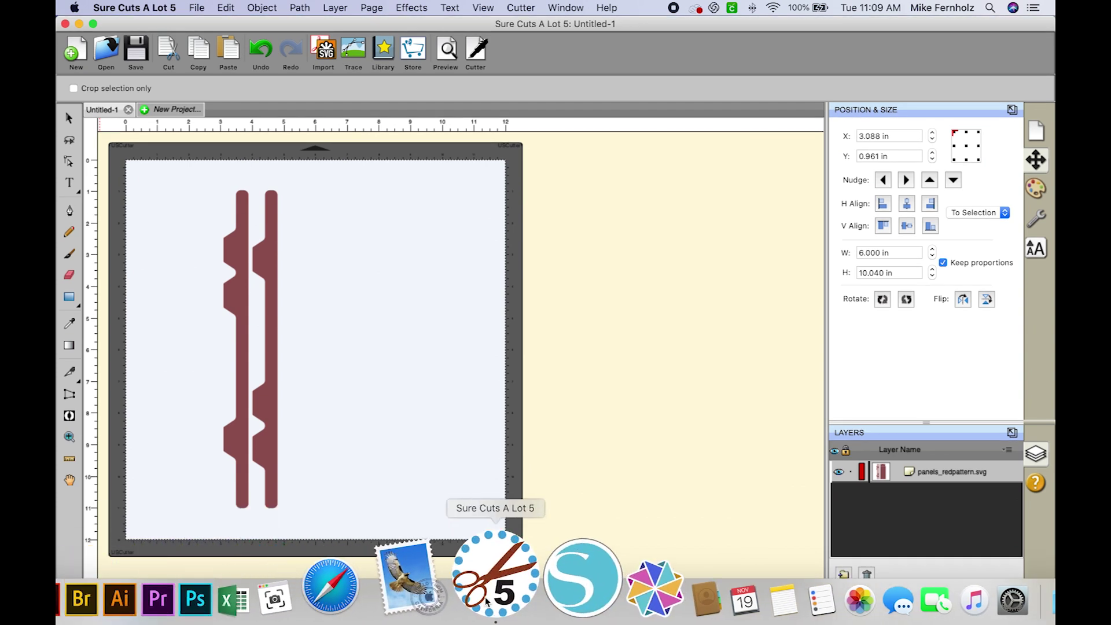
Step: Export the strips to the Desktop as a ScanNCut (*.fcm) file named 'Walts SNC'
left_click(199, 10)
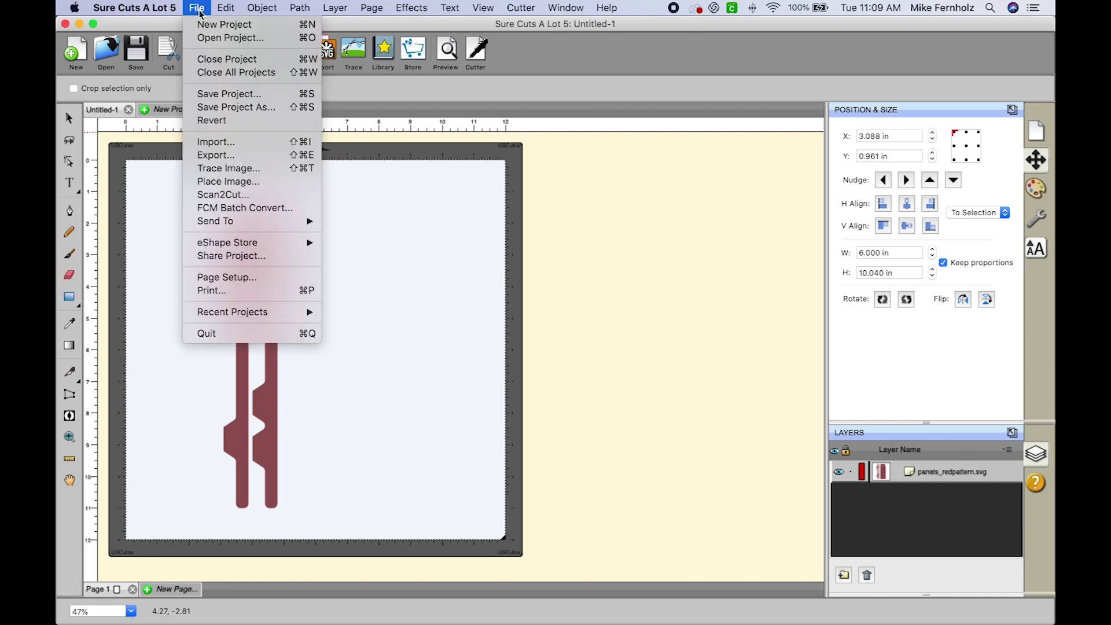
left_click(208, 156)
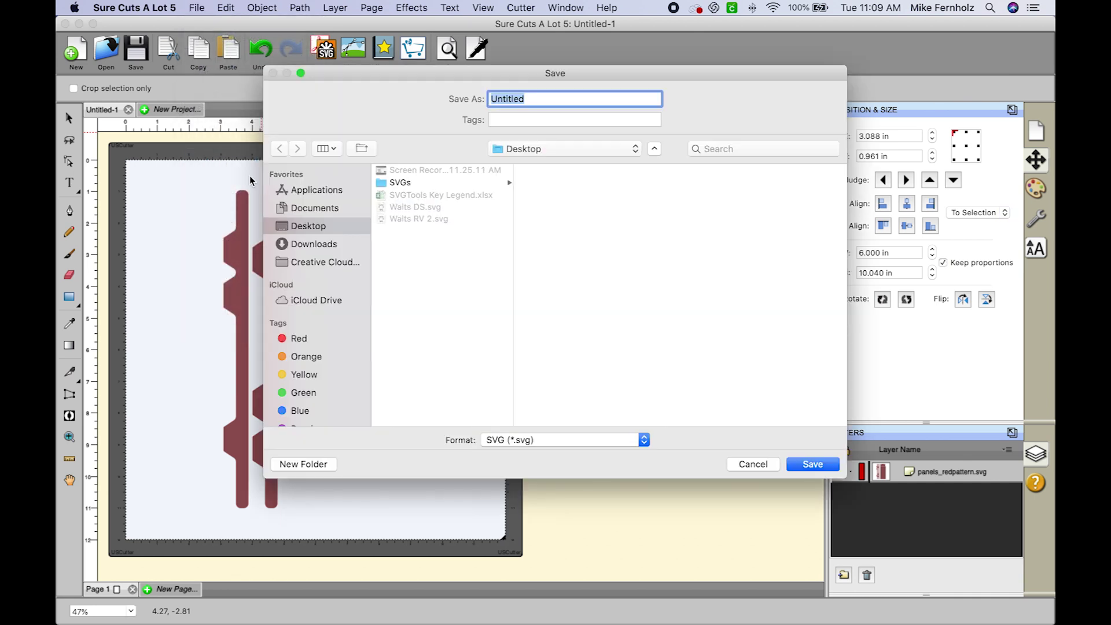
left_click(565, 440)
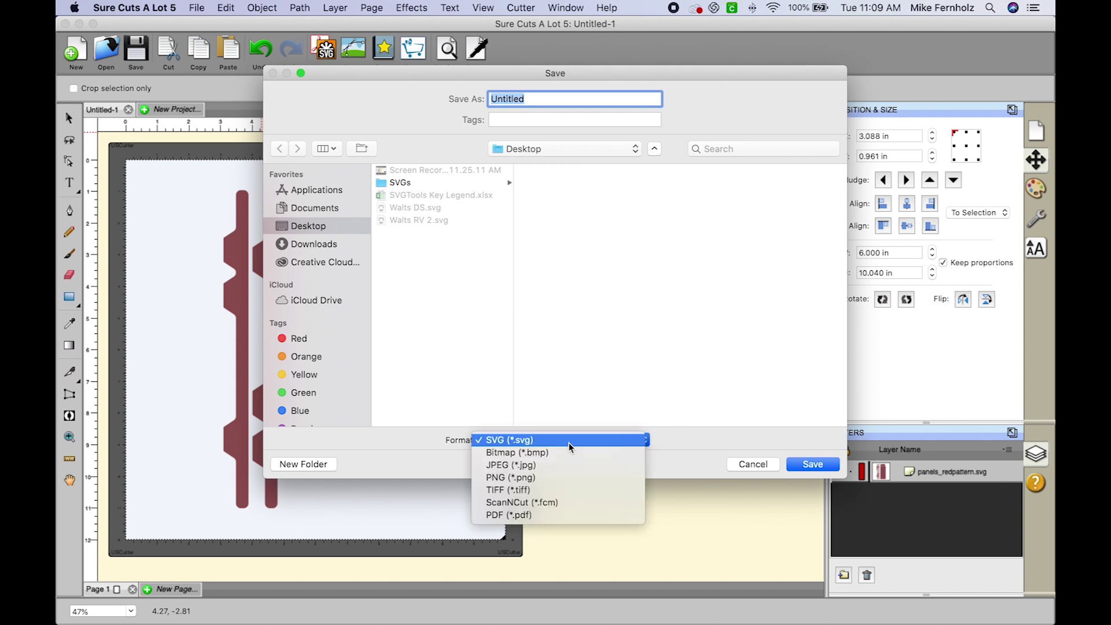
left_click(573, 504)
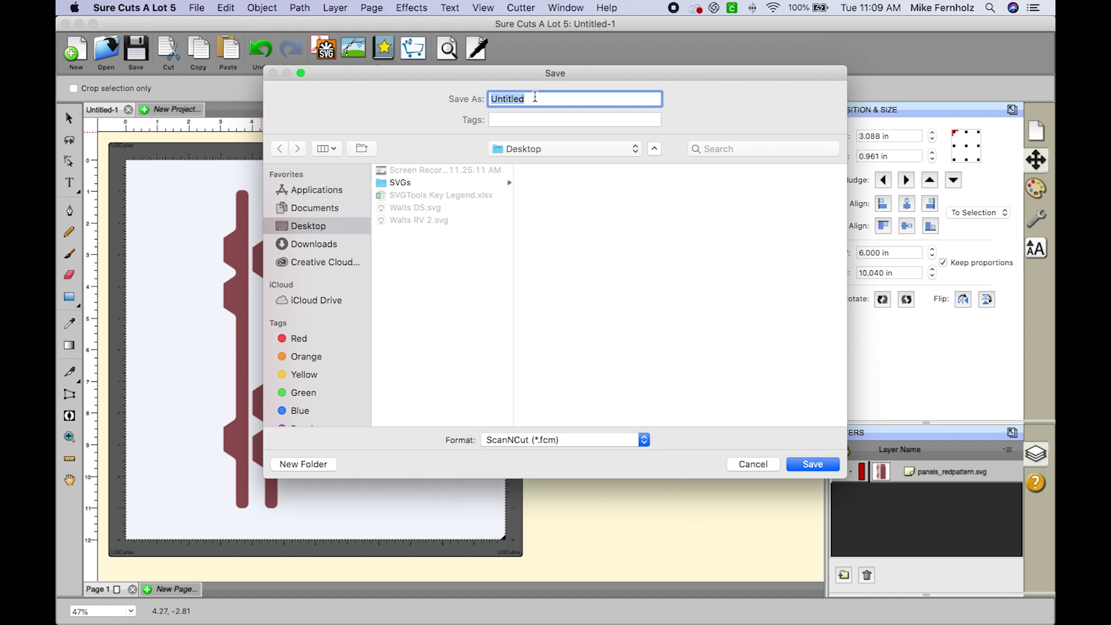
type("Walts SNC")
left_click(811, 465)
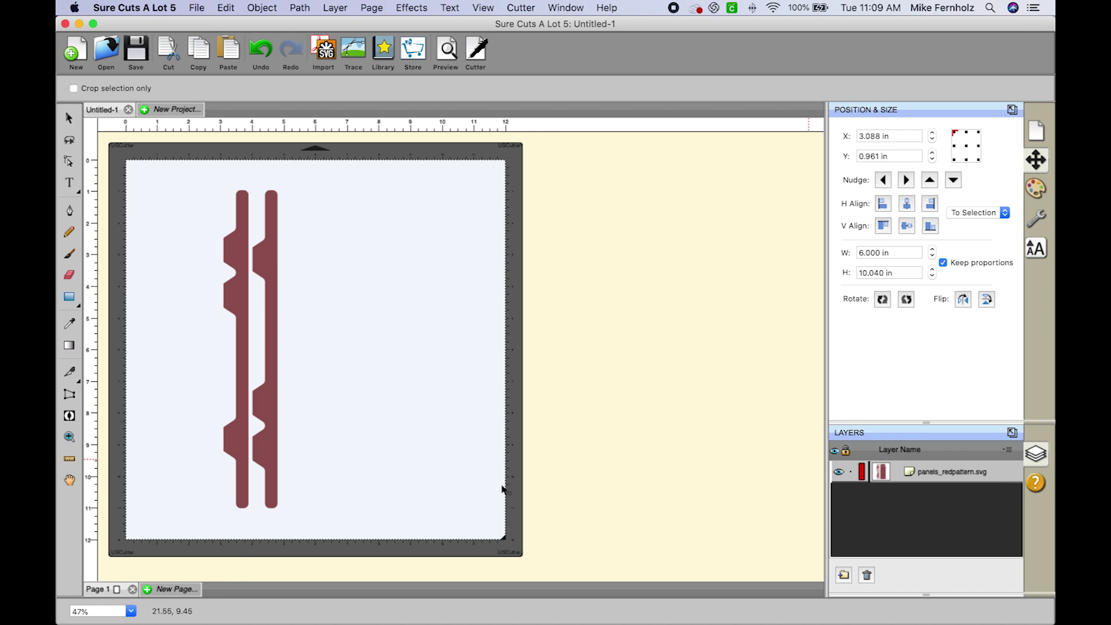
mouse_move(58, 623)
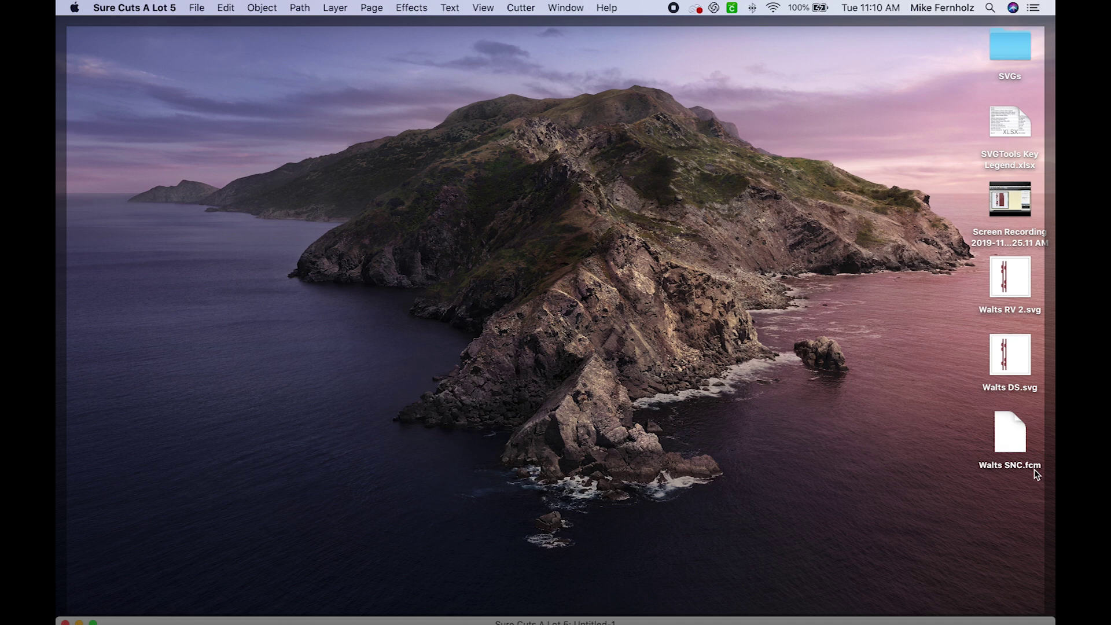
mouse_move(366, 602)
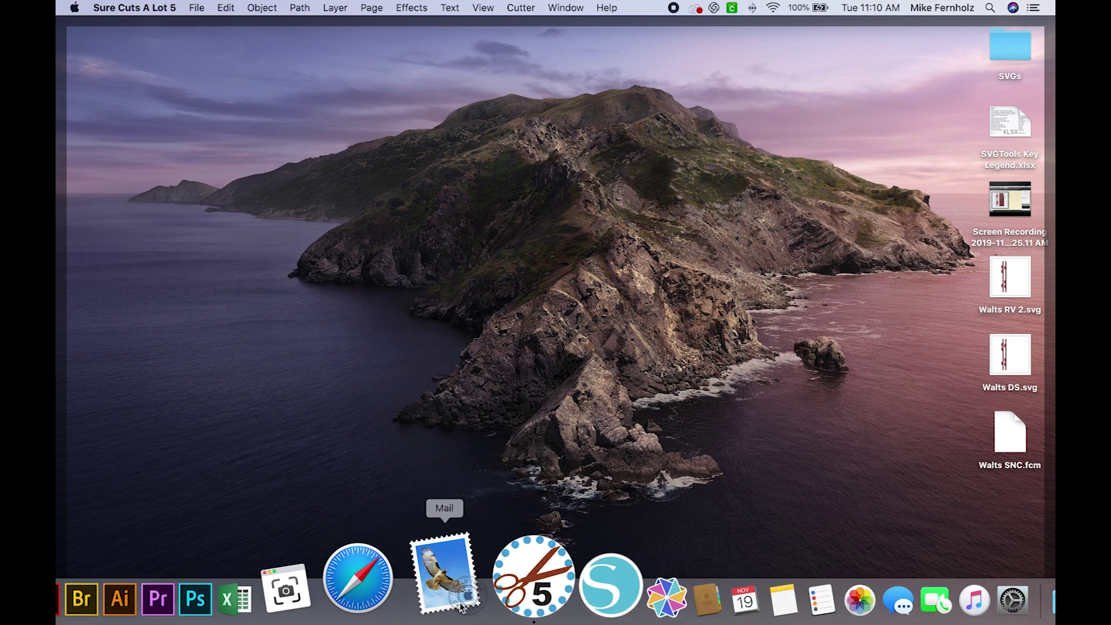
left_click(491, 602)
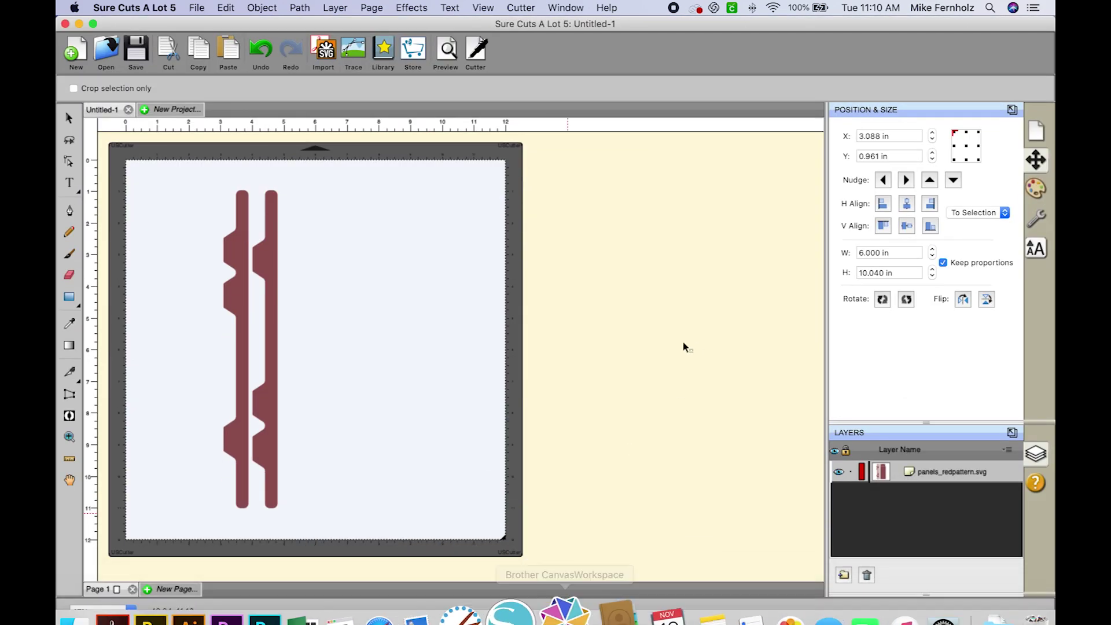